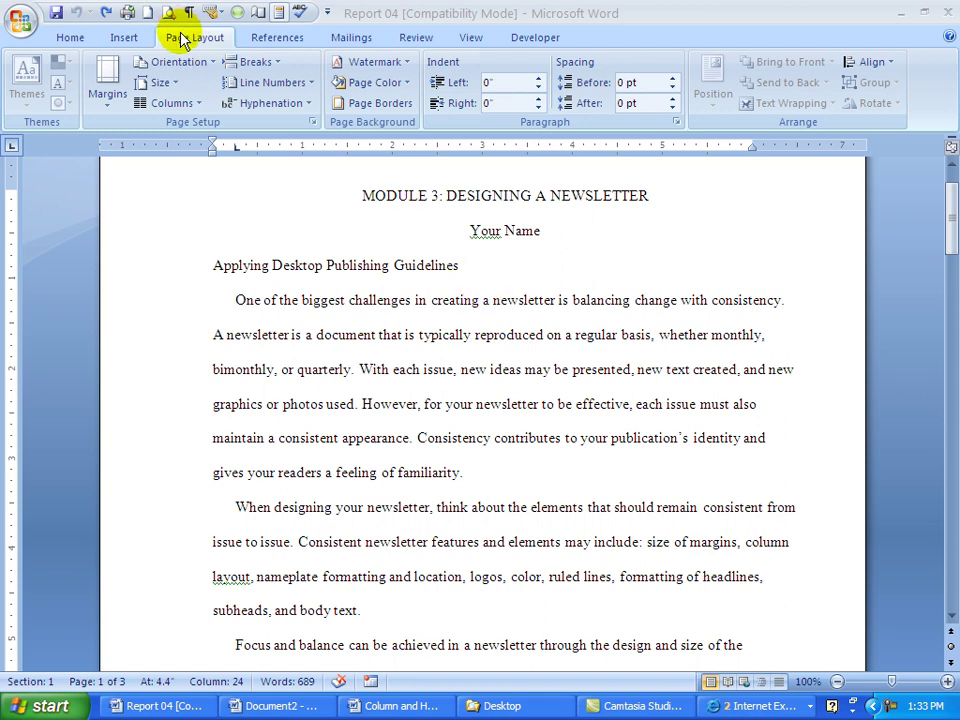
Turn on automatic hyphenation for the document.
click(306, 106)
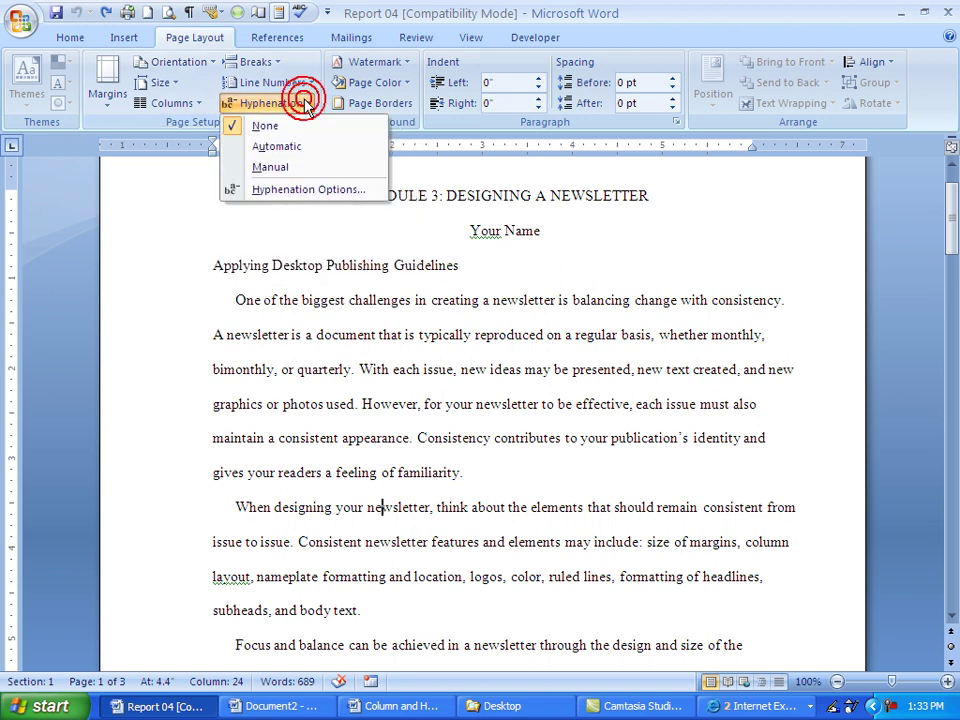
click(284, 148)
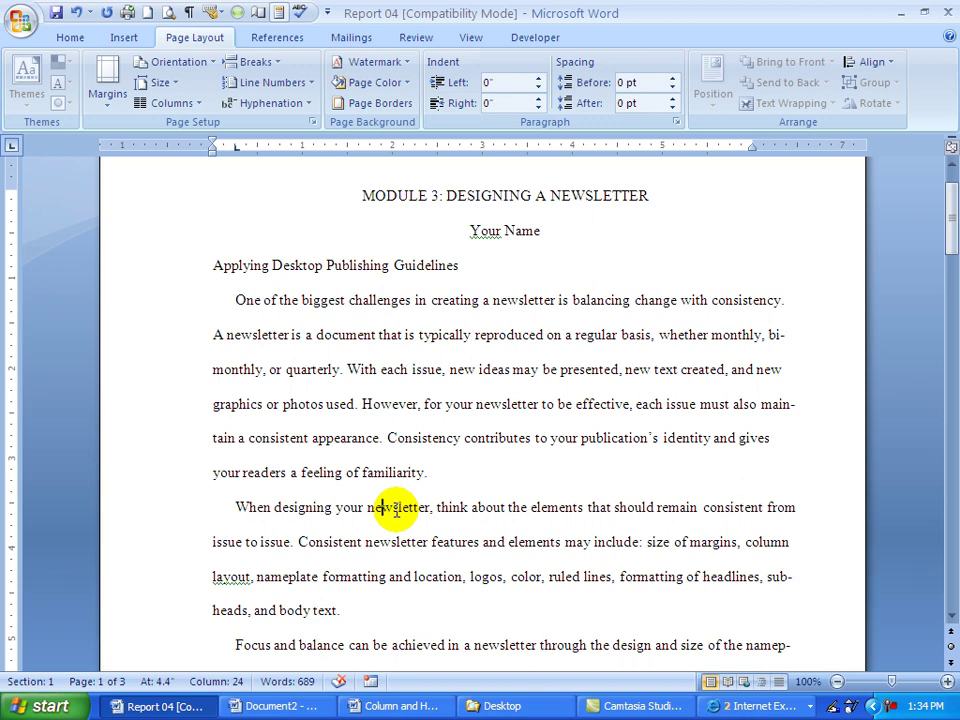
Select the paragraph starting "When designing your newsletter" and choose the two-column preset for the selected text in the detailed column settings.
triple_click(396, 510)
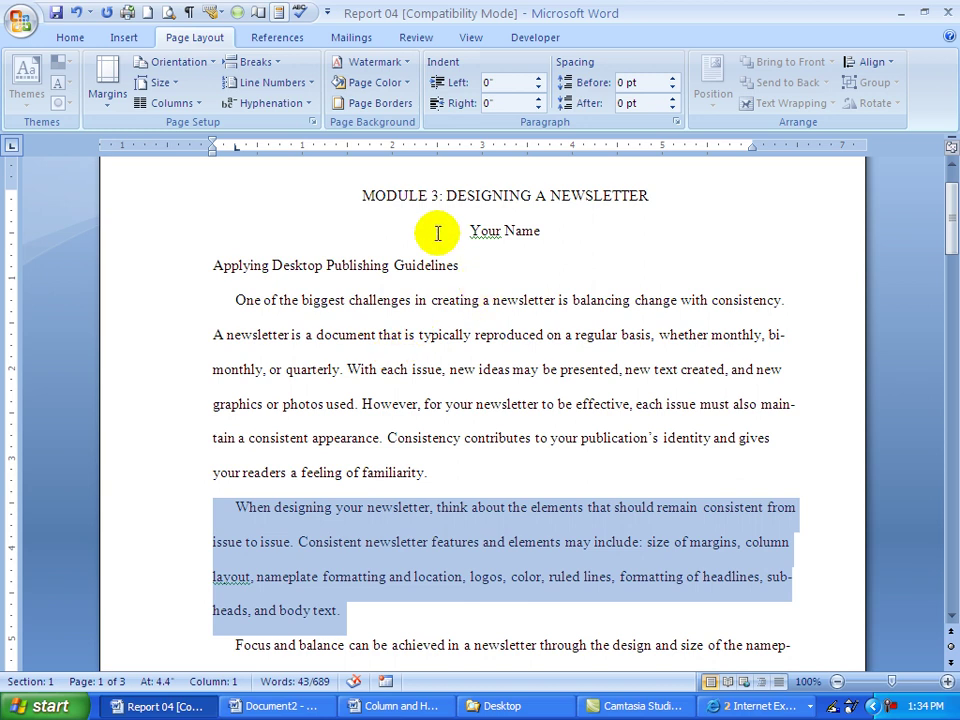
click(192, 104)
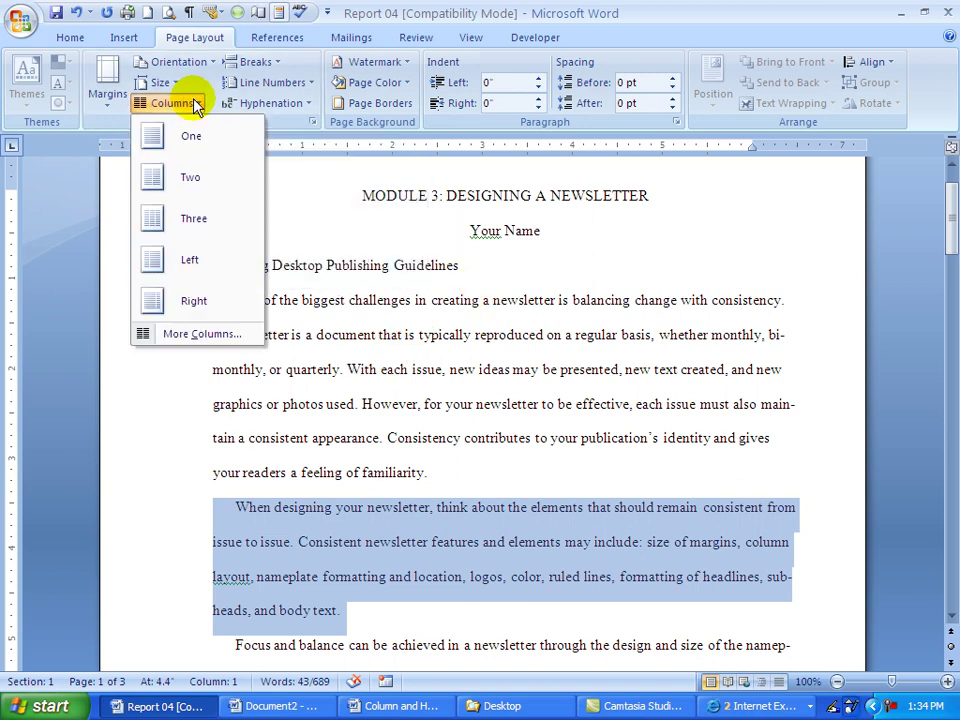
click(226, 334)
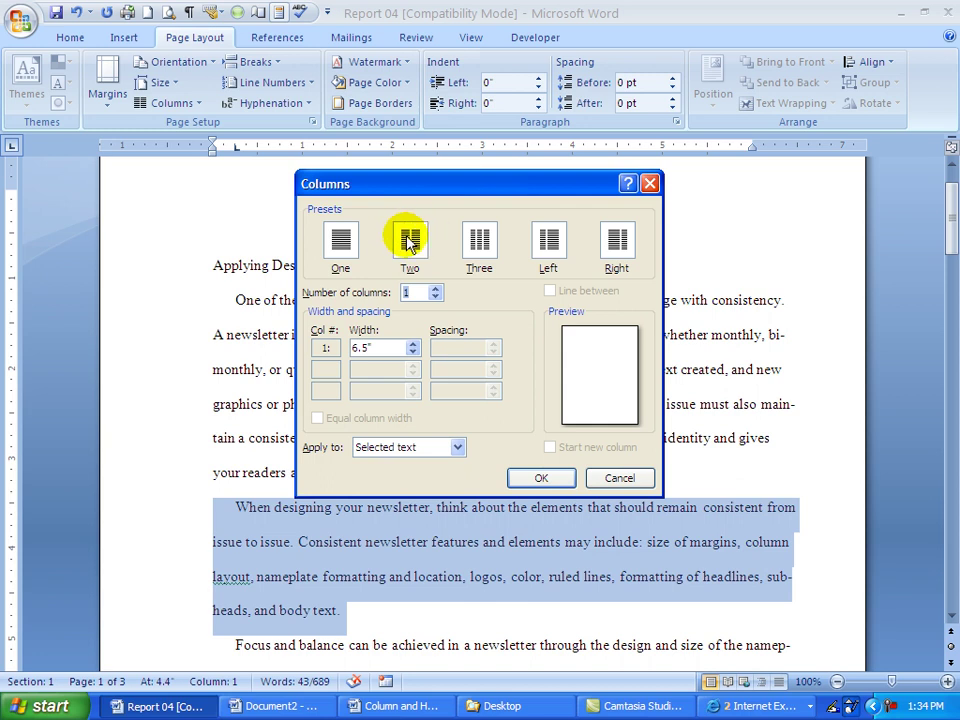
click(410, 243)
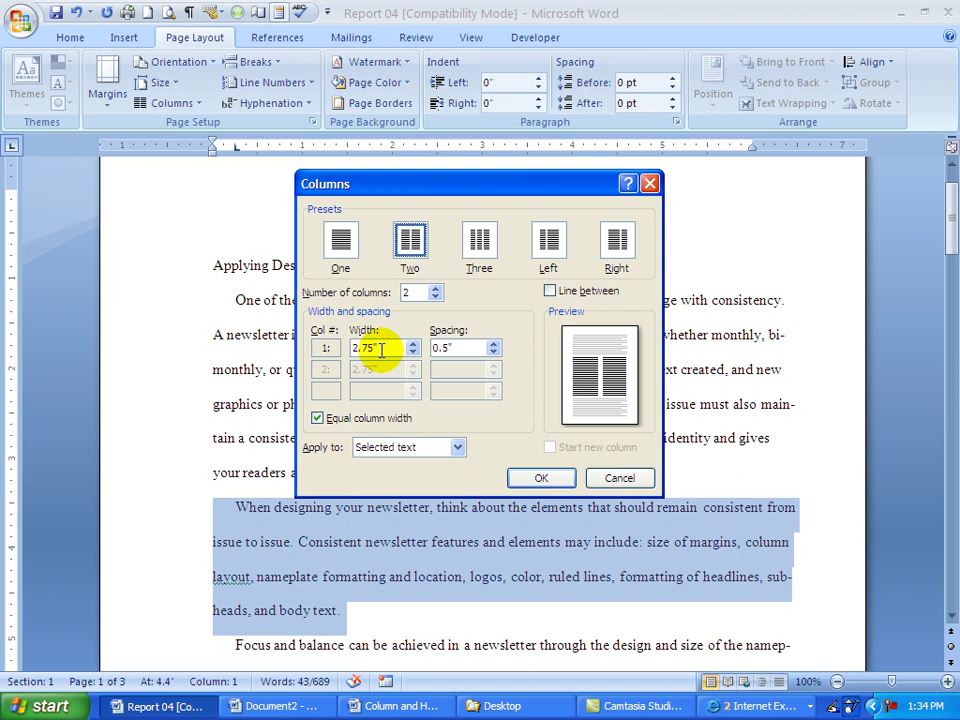
Turn off equal column width, set column 1 to 2.5" and column 2 to 3" wide, and apply the column layout.
click(362, 346)
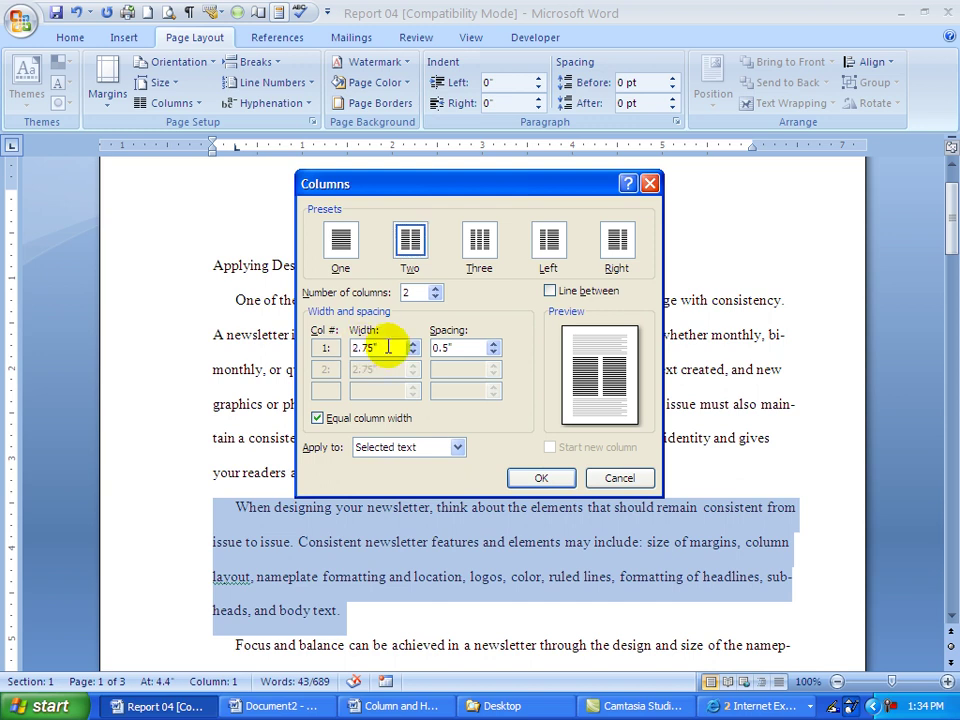
key(BackSpace)
click(378, 372)
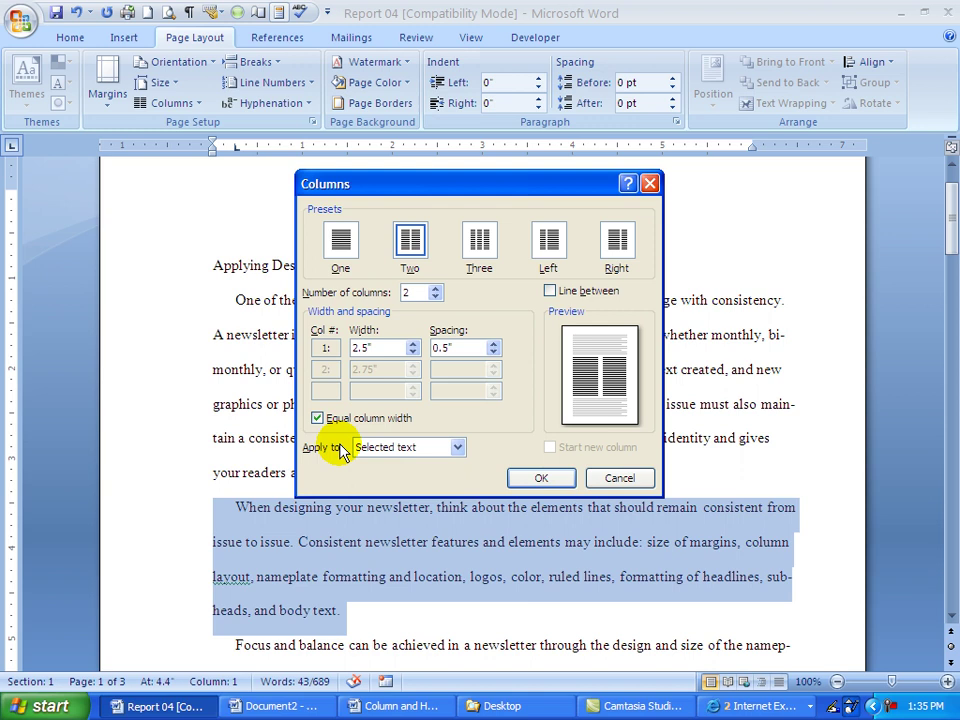
click(318, 419)
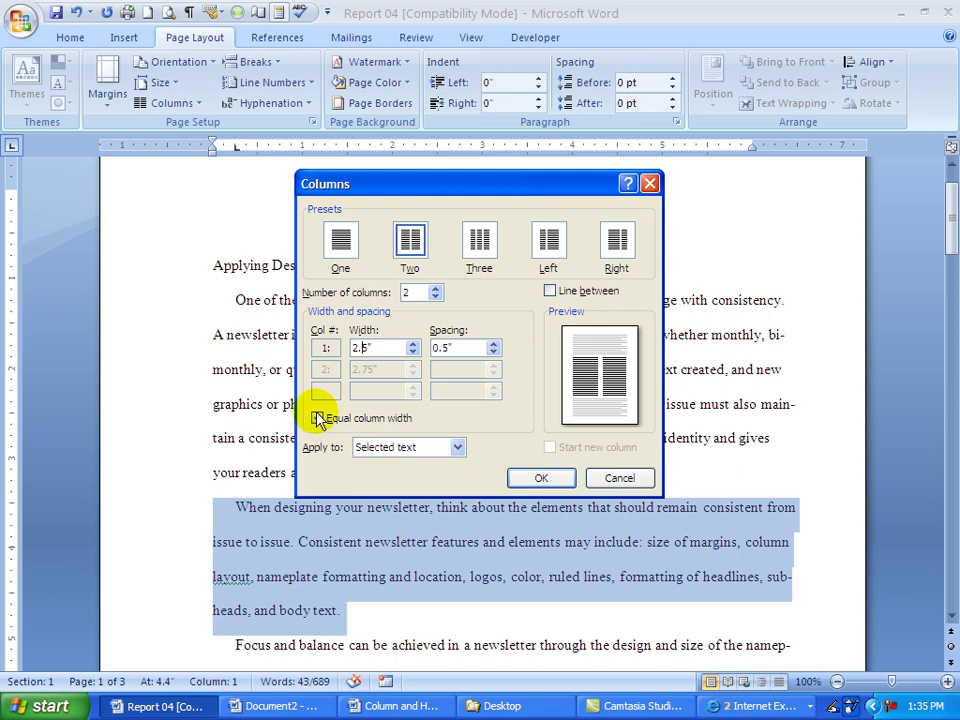
click(318, 419)
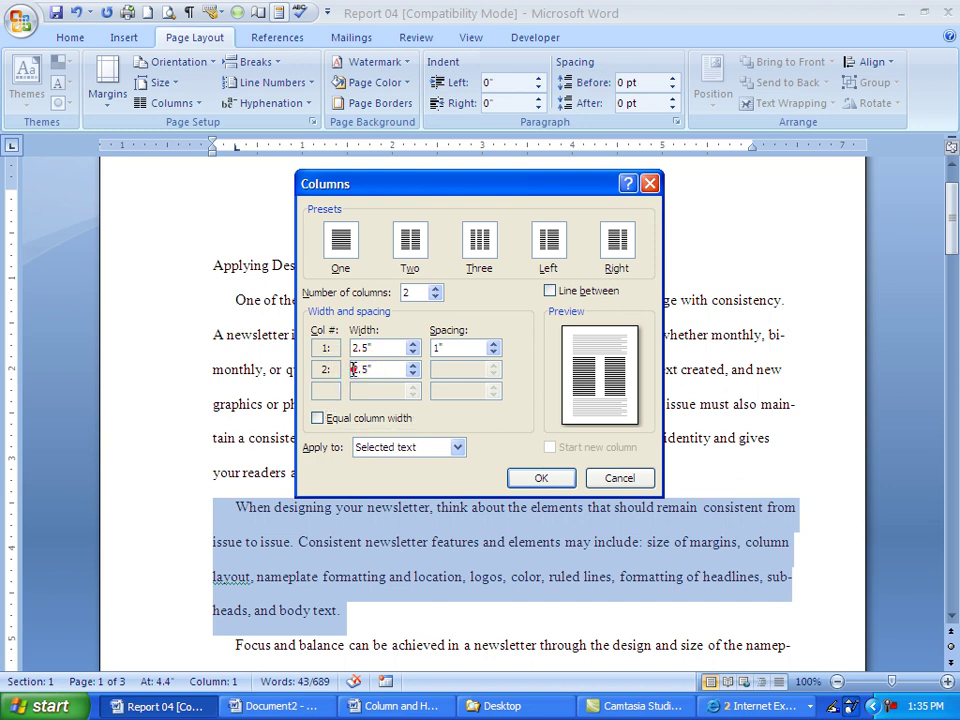
drag(352, 369, 362, 369)
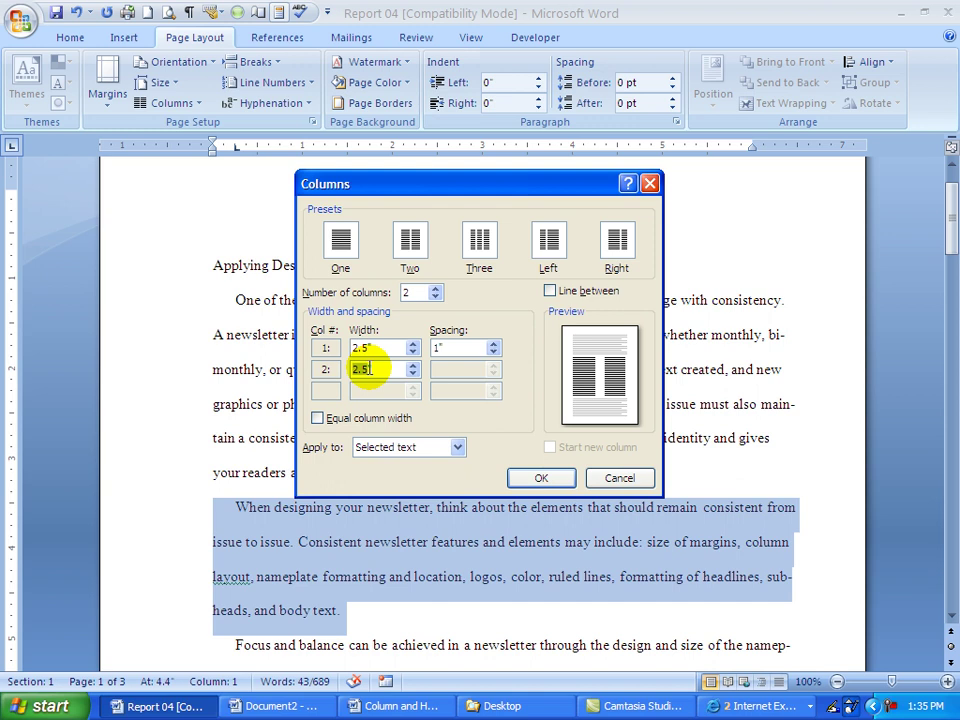
text(3)
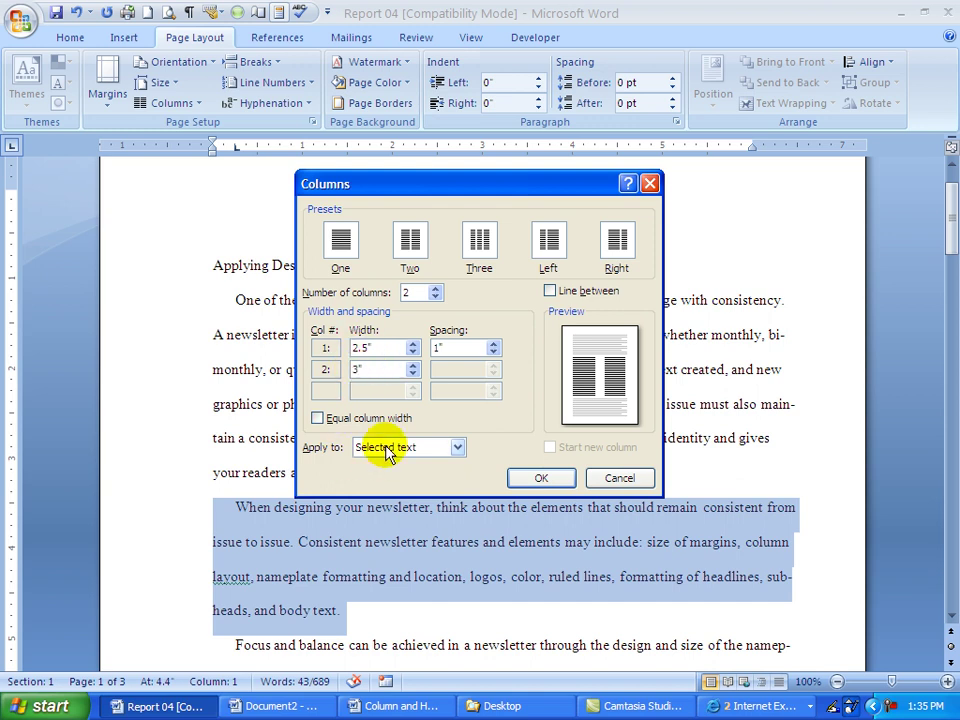
click(375, 347)
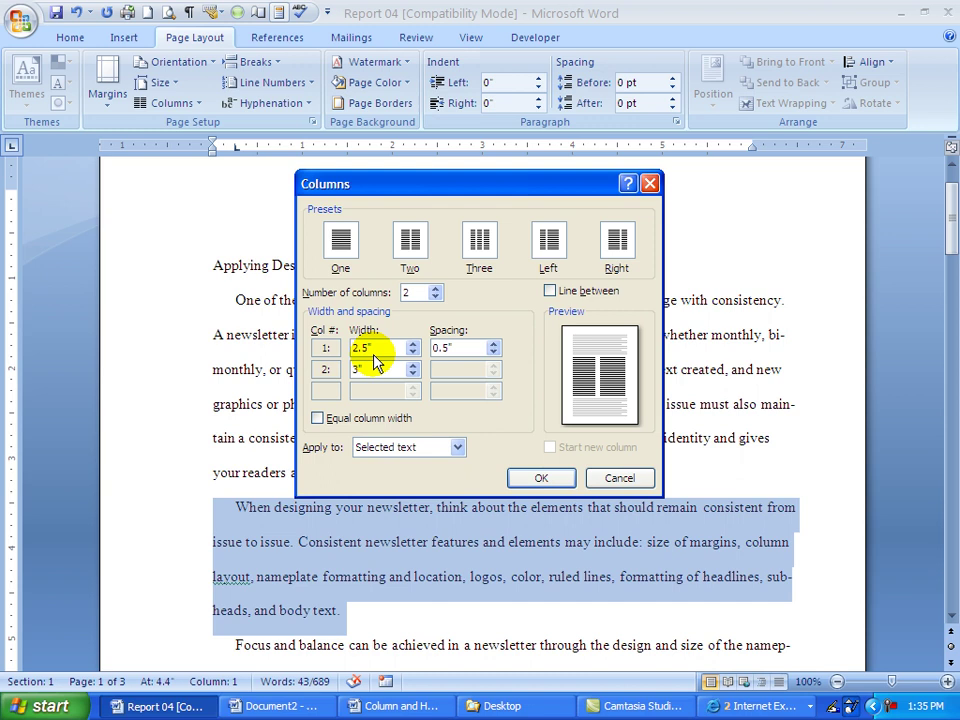
click(372, 348)
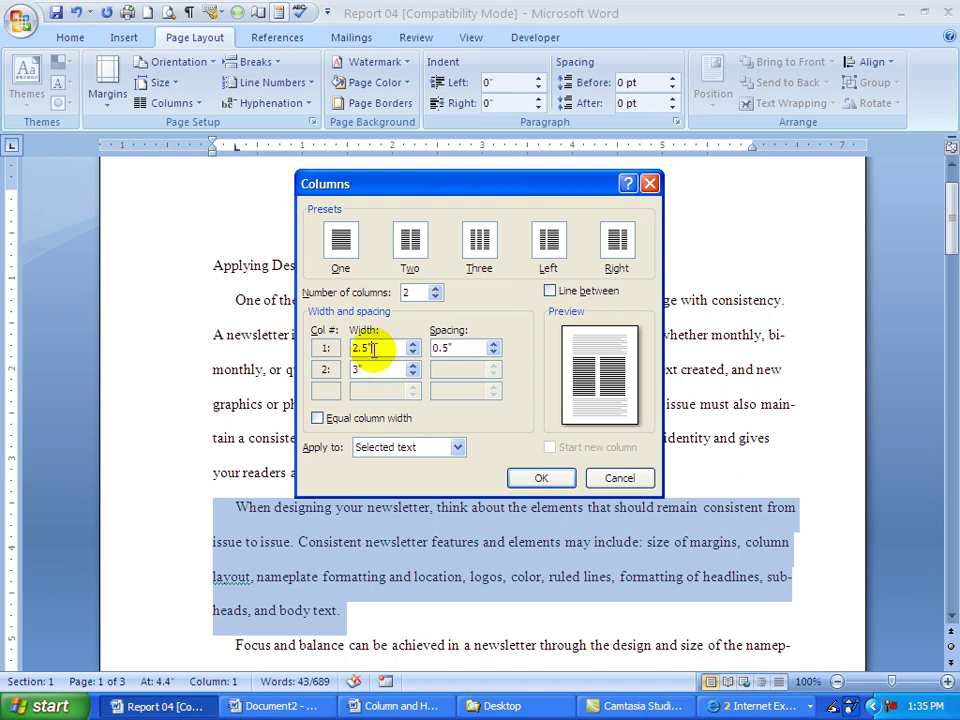
click(529, 477)
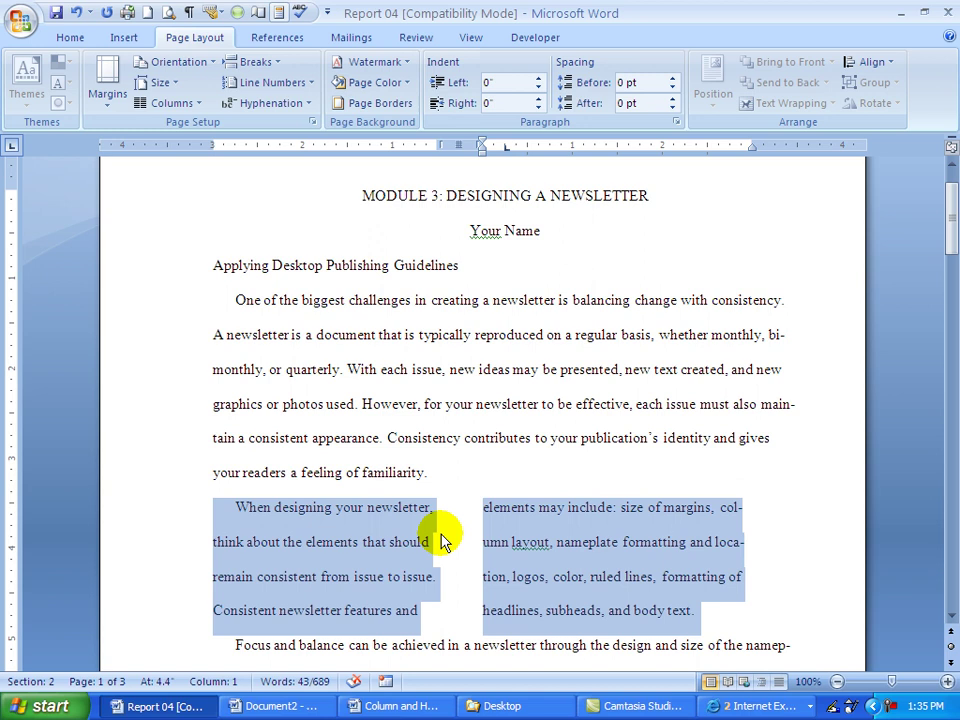
Single-space the two-column paragraph and add a single-spaced blank line below it, keeping the "Focus and balance" paragraph double-spaced.
key(ctrl+1)
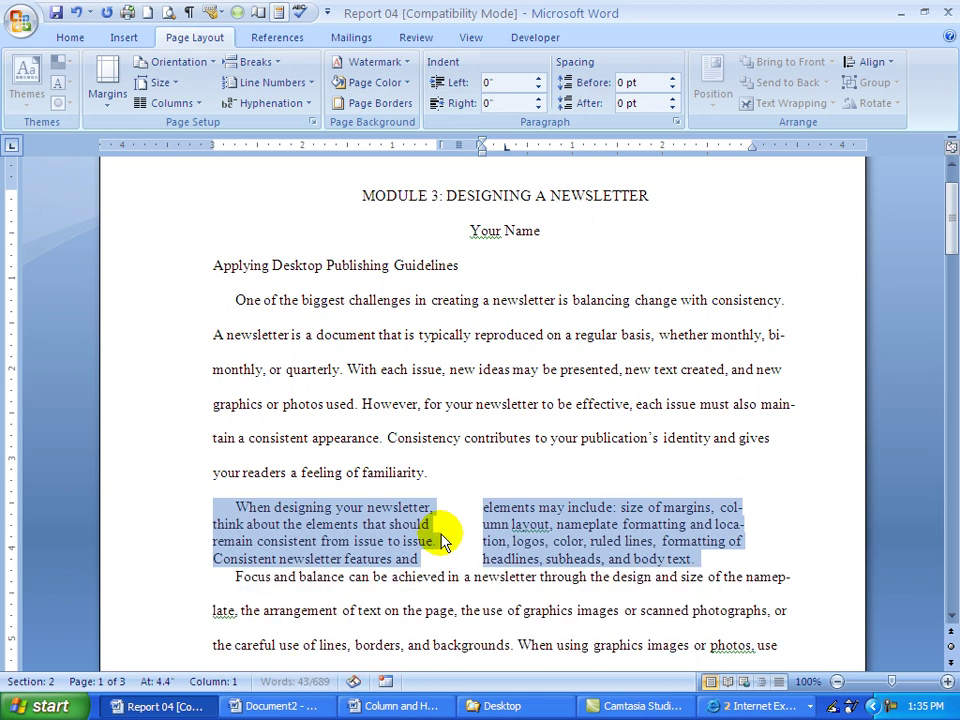
click(214, 578)
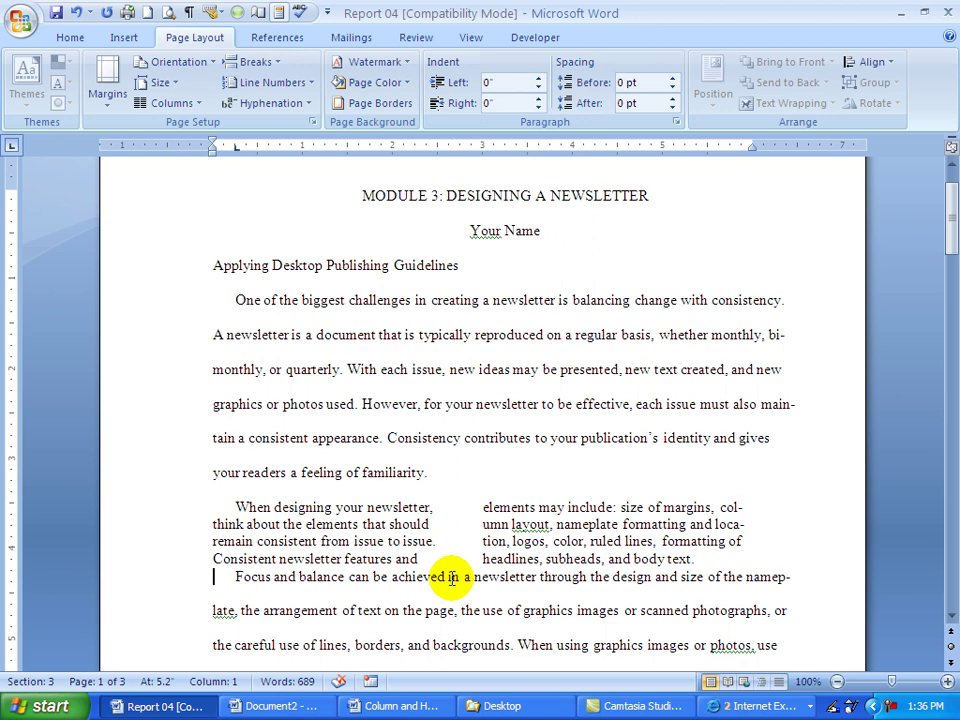
key(ctrl+1)
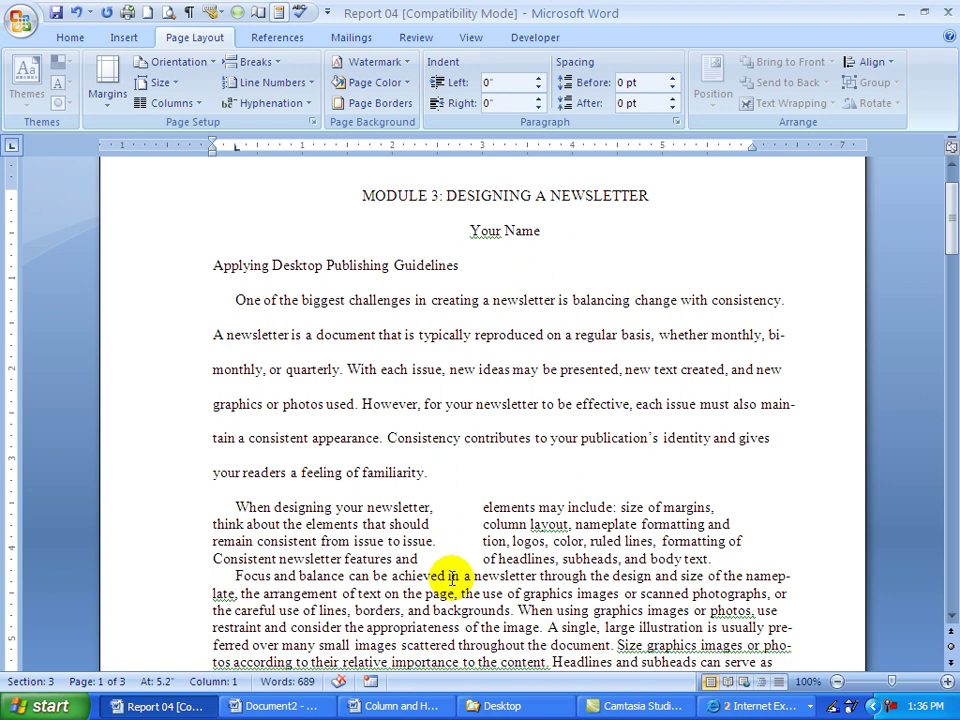
key(Return)
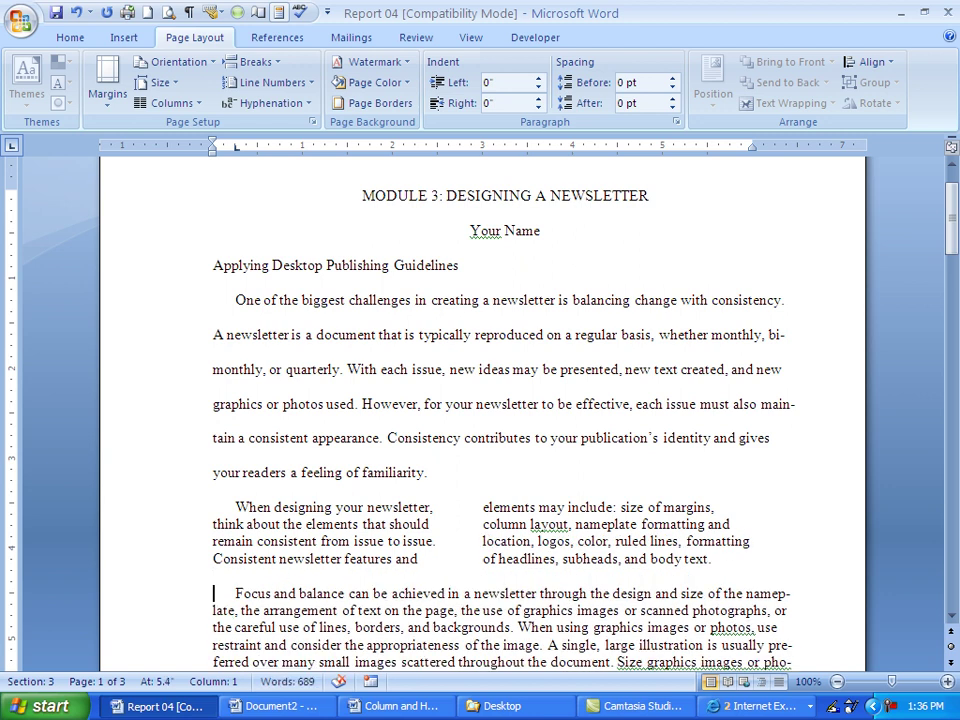
key(ctrl+2)
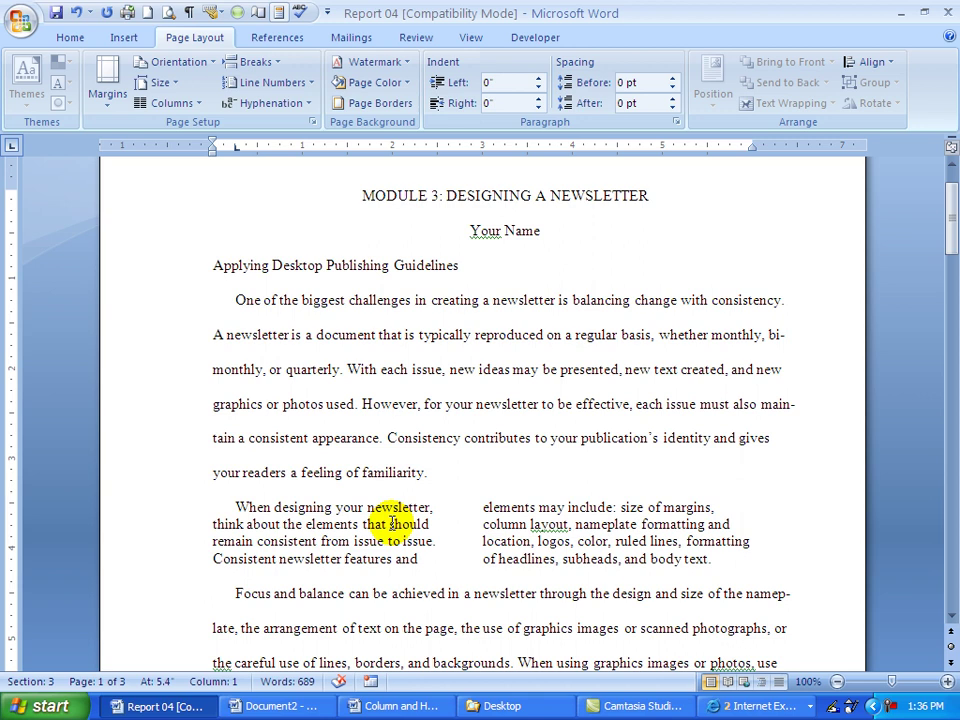
Exclude the two-column paragraph from hyphenation in its paragraph settings.
click(322, 507)
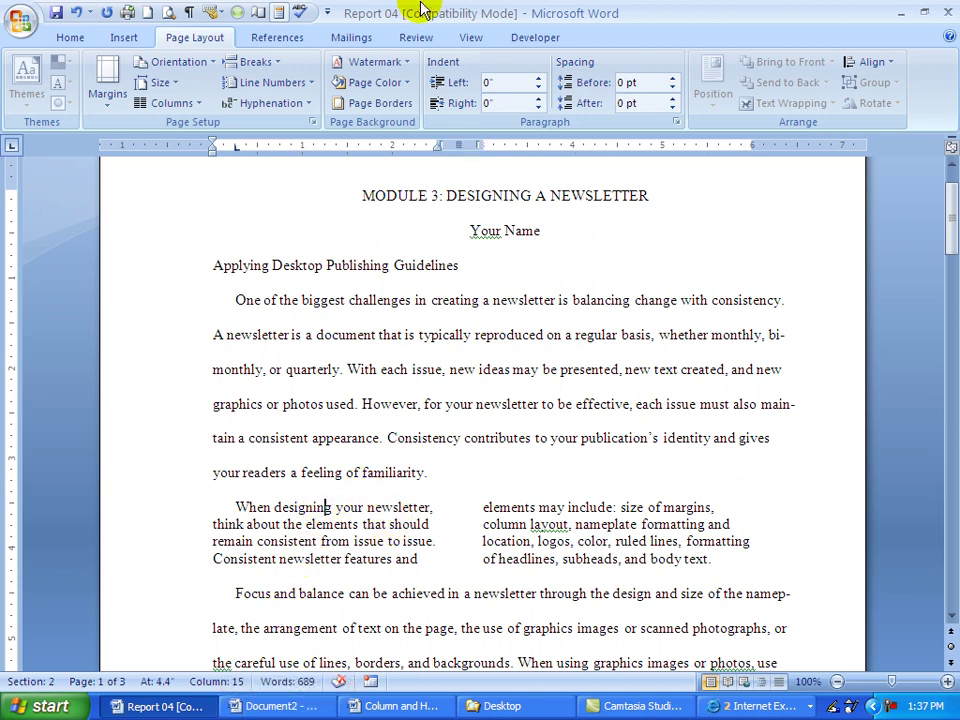
click(675, 121)
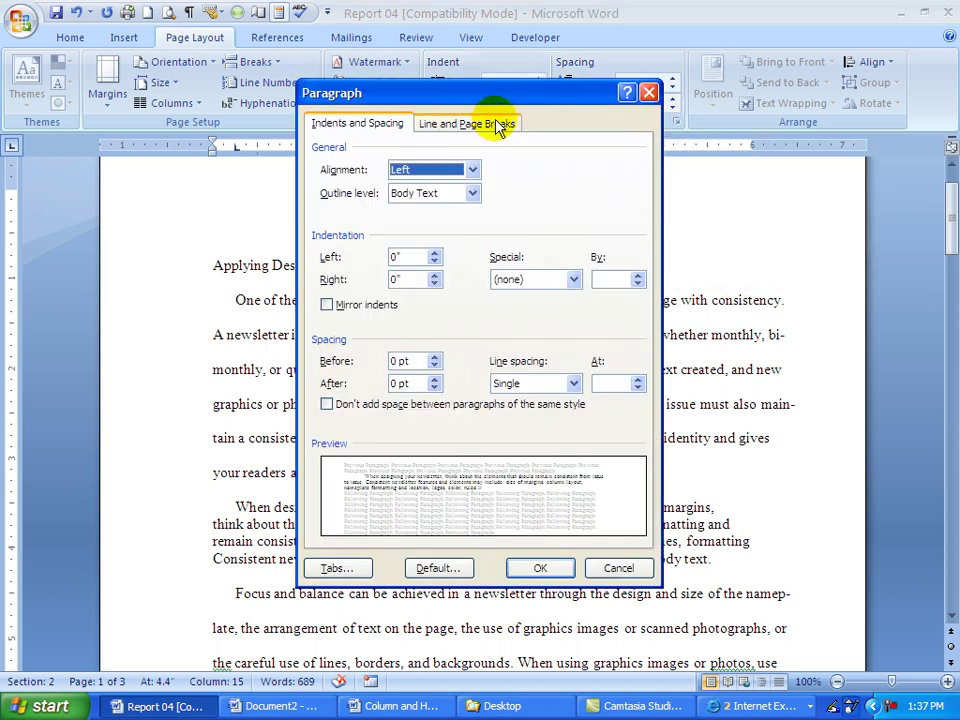
click(438, 124)
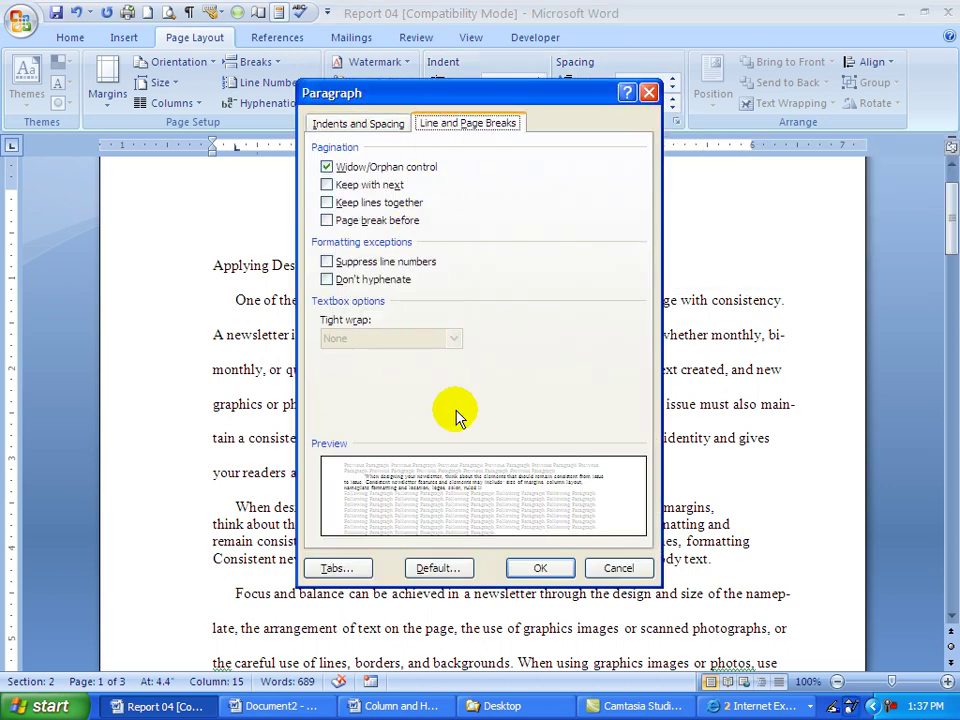
click(326, 280)
click(541, 569)
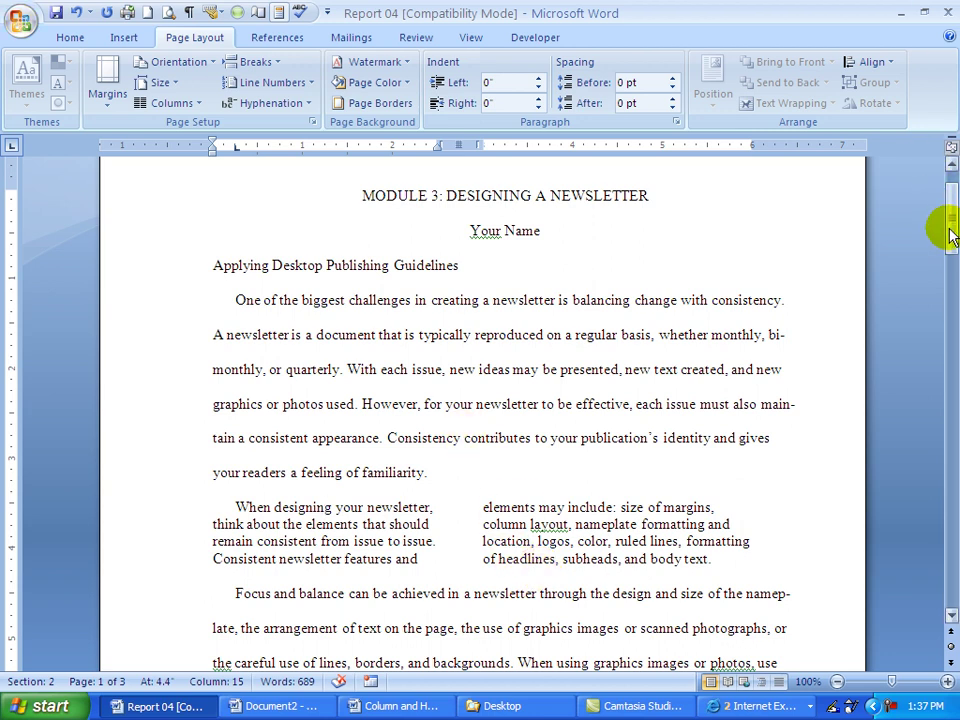
Format the paragraph under "Choosing Paper Weight" in three columns with single line spacing.
drag(951, 233, 949, 418)
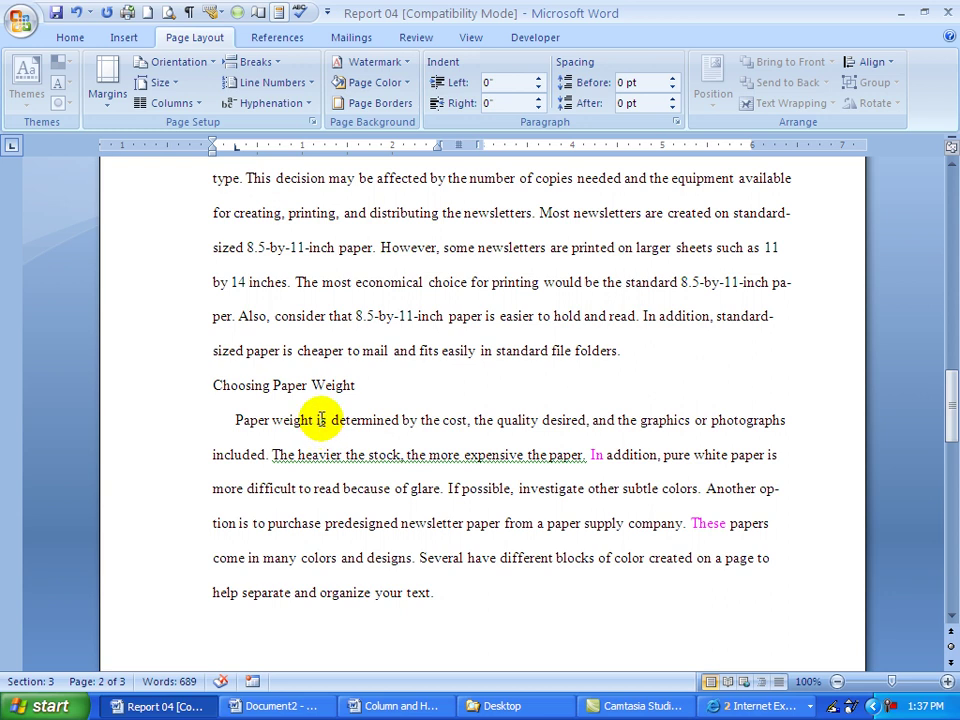
click(321, 420)
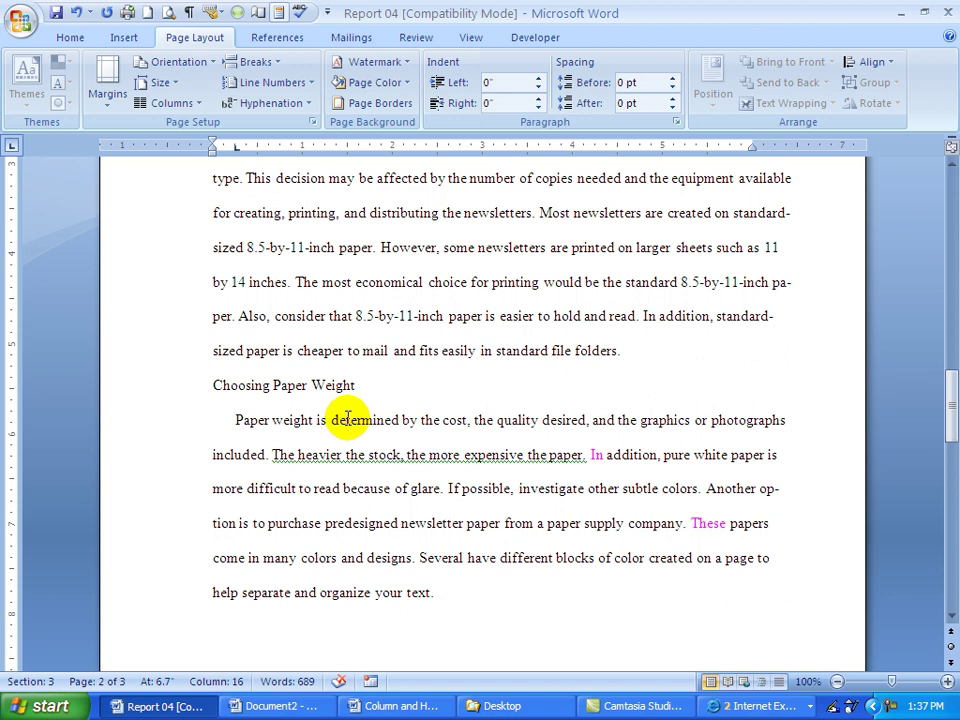
triple_click(278, 422)
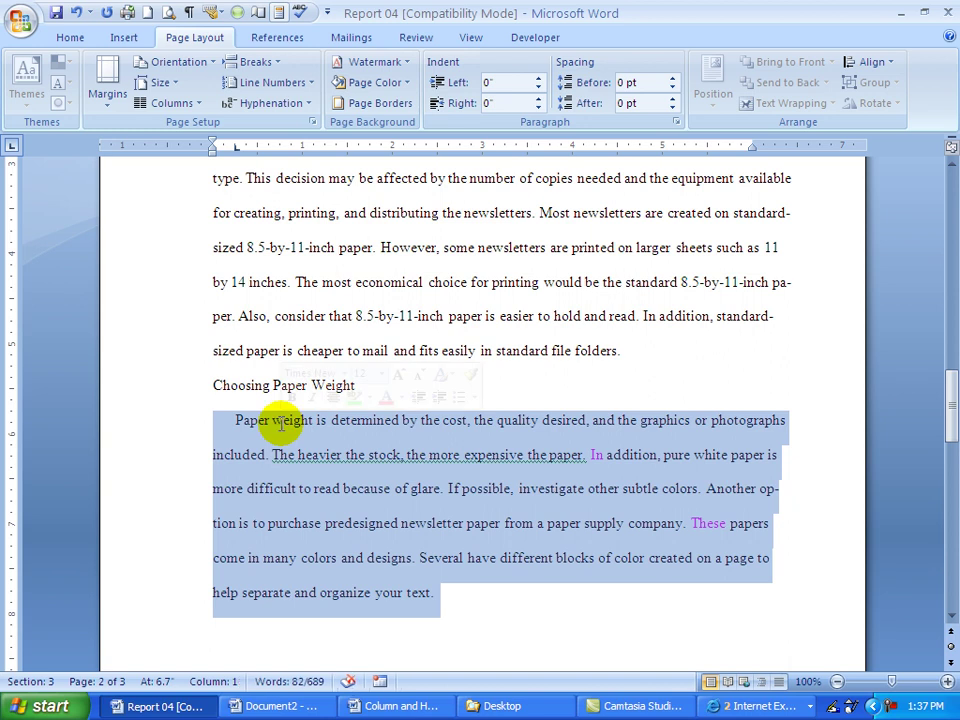
click(199, 103)
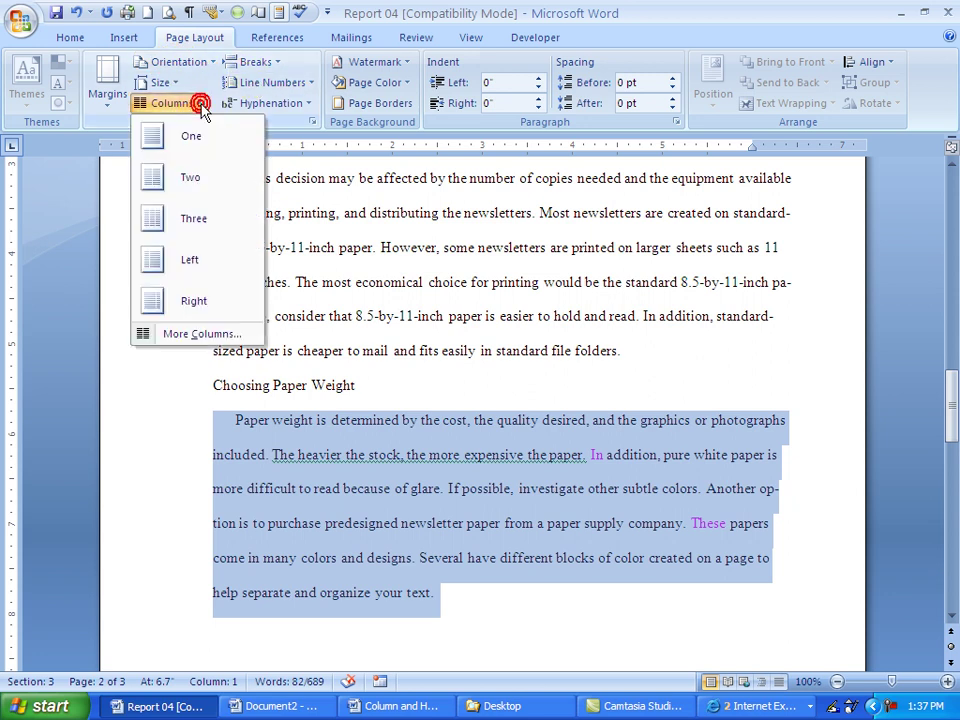
click(193, 226)
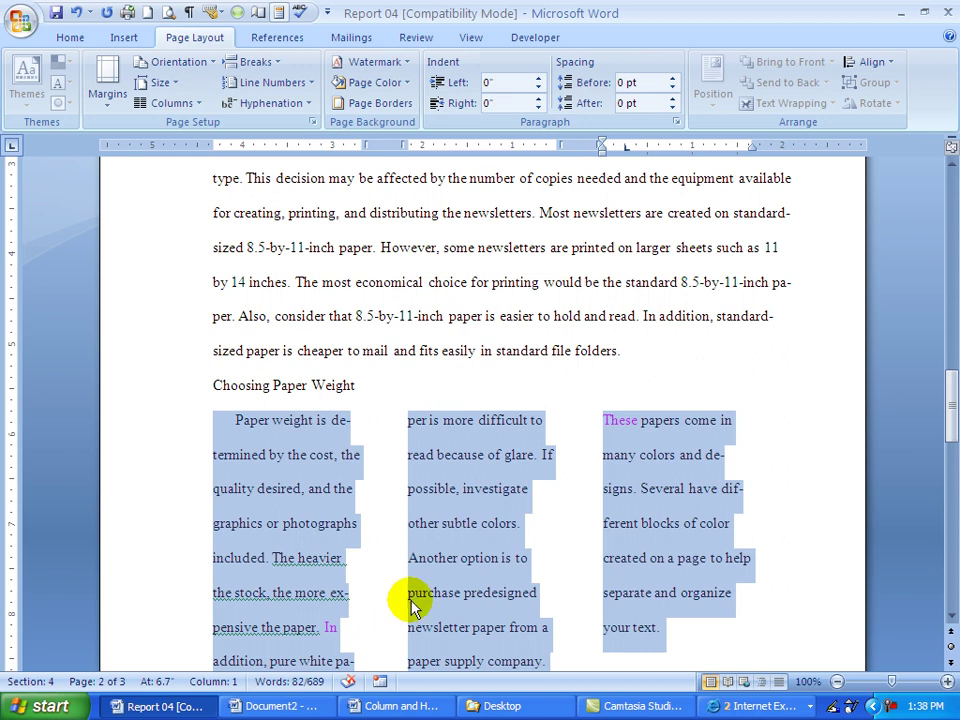
key(ctrl+1)
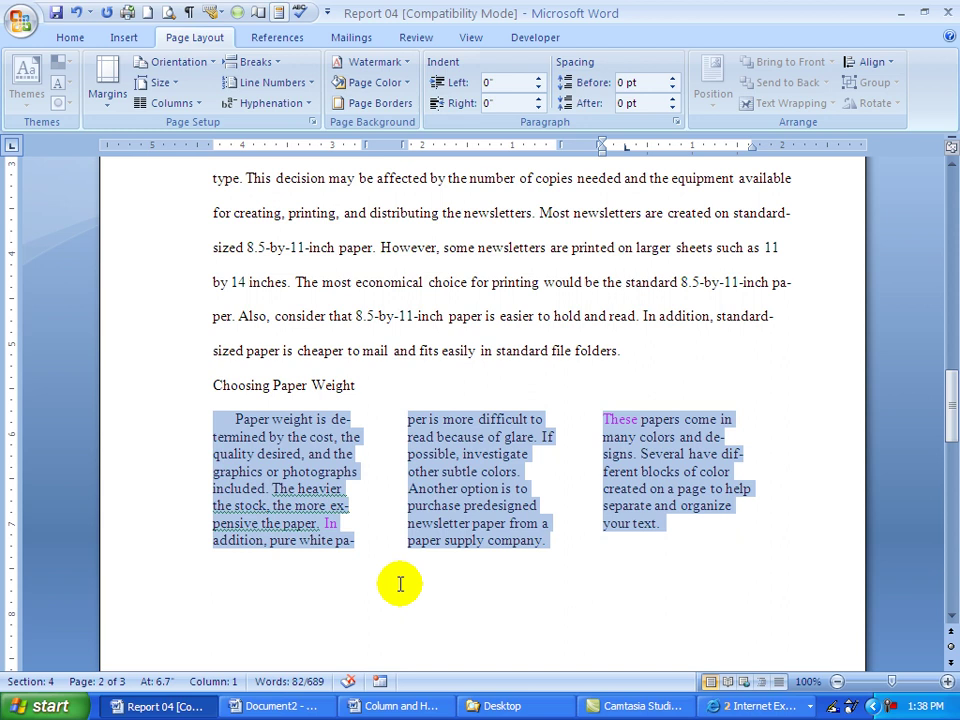
click(355, 572)
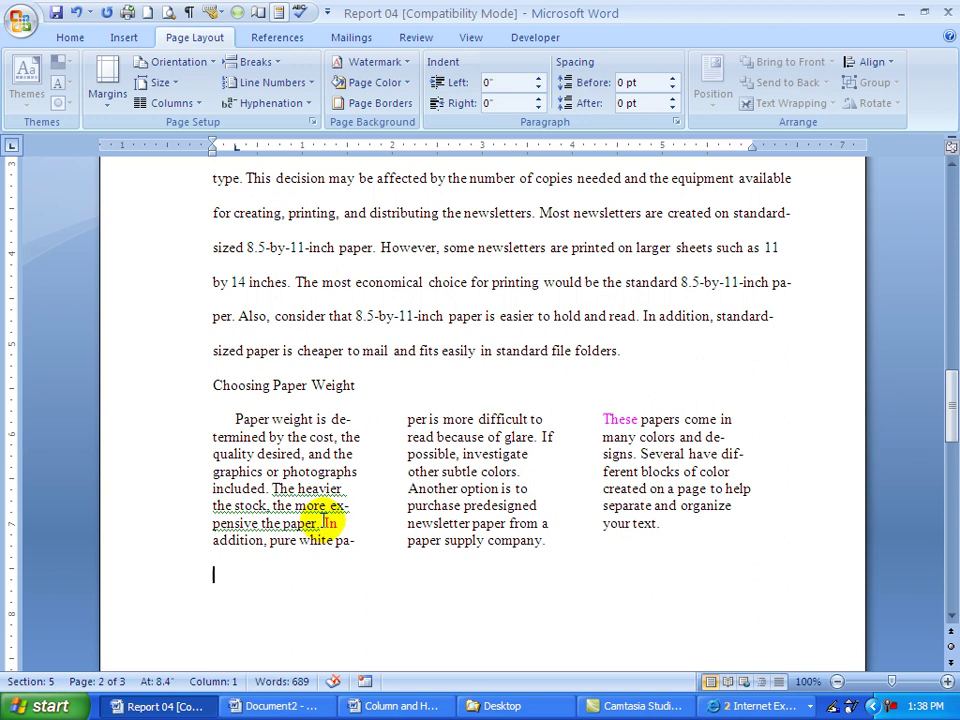
Insert a column break before the sentence starting "In addition, pure white paper" in the three-column paragraph.
click(329, 522)
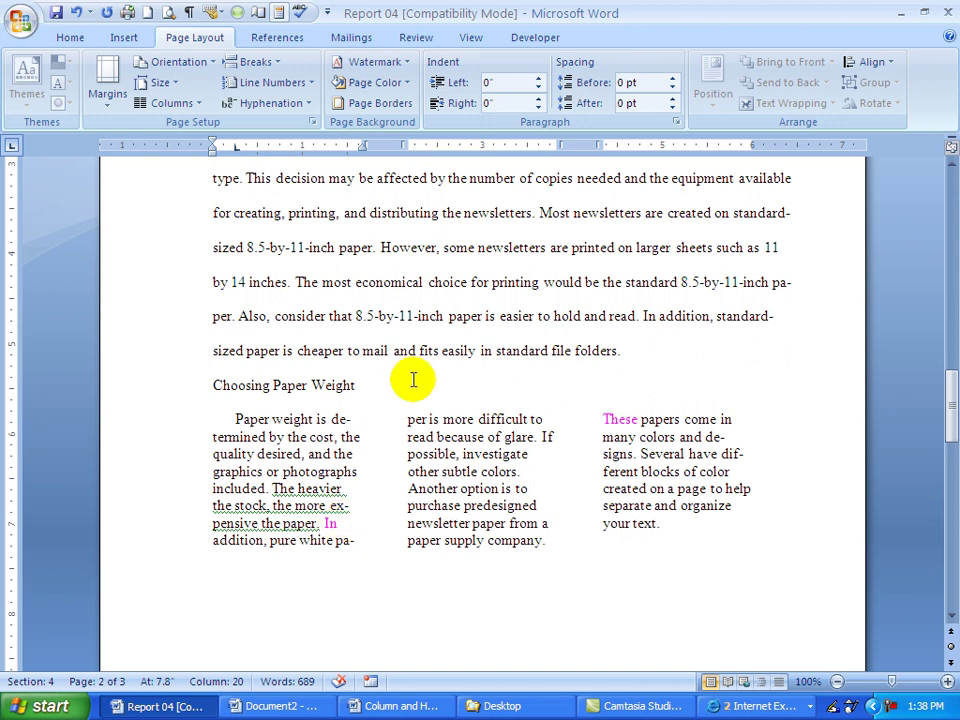
click(248, 62)
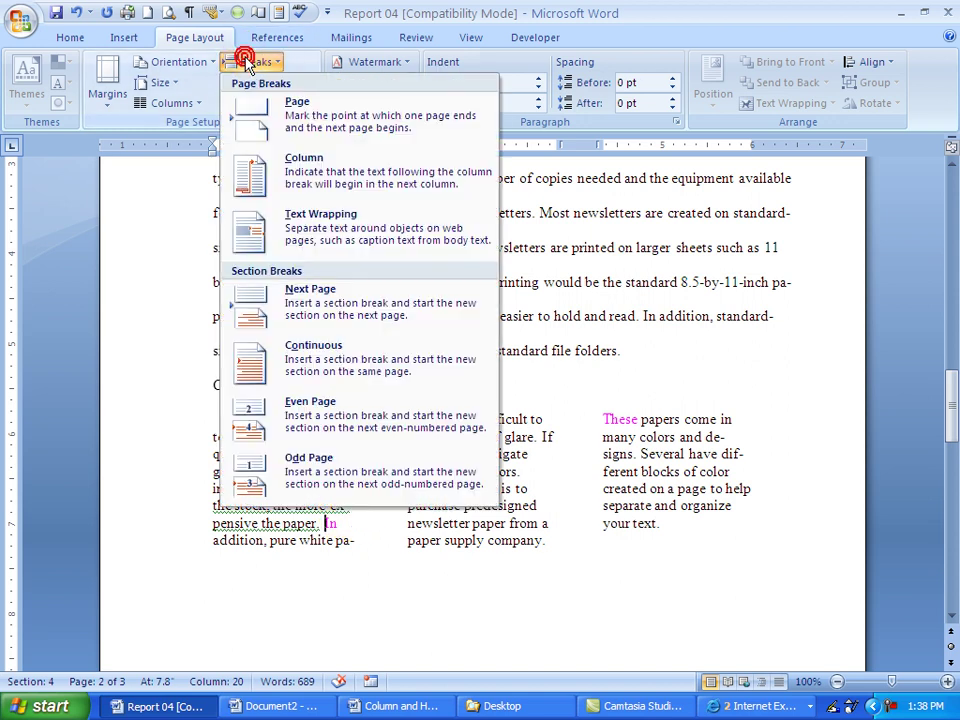
click(299, 165)
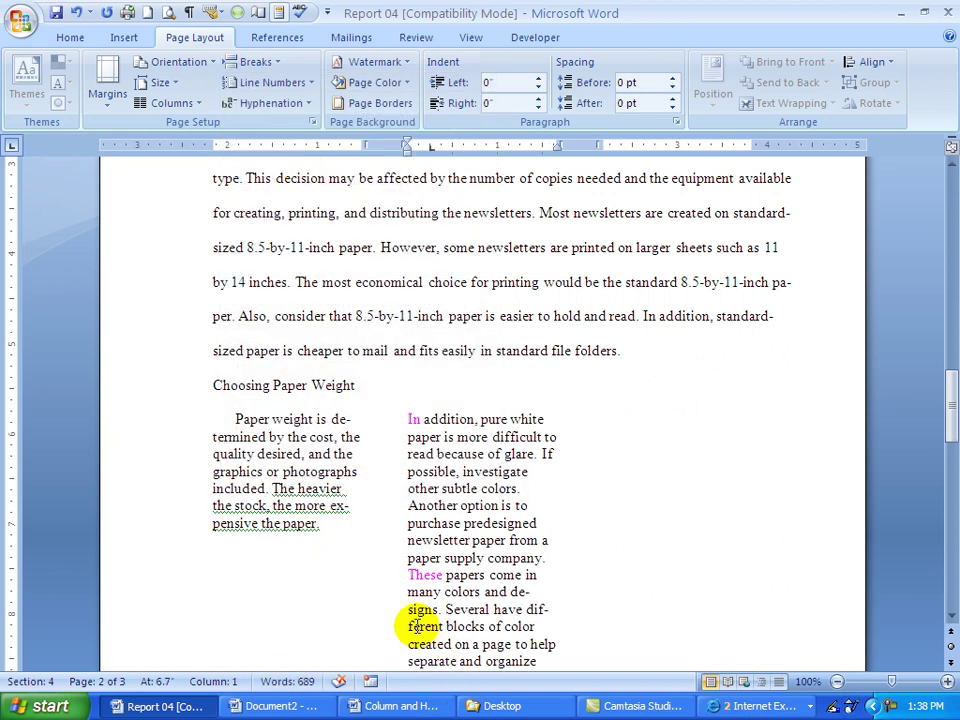
Insert a column break before the sentence starting "These papers come in" in the three-column paragraph.
click(407, 574)
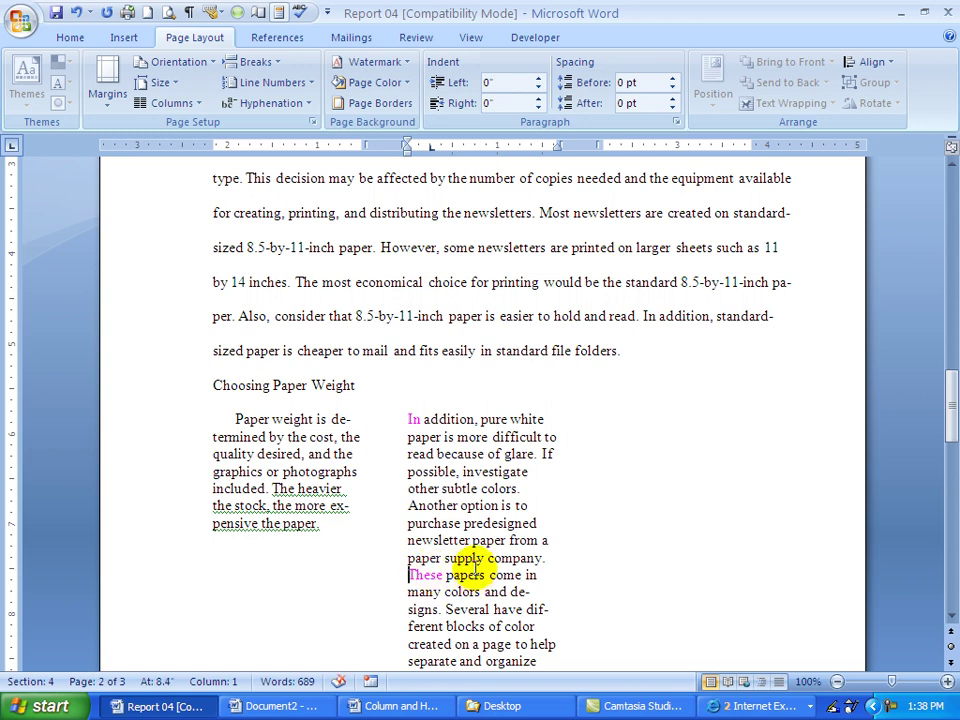
click(252, 62)
click(293, 160)
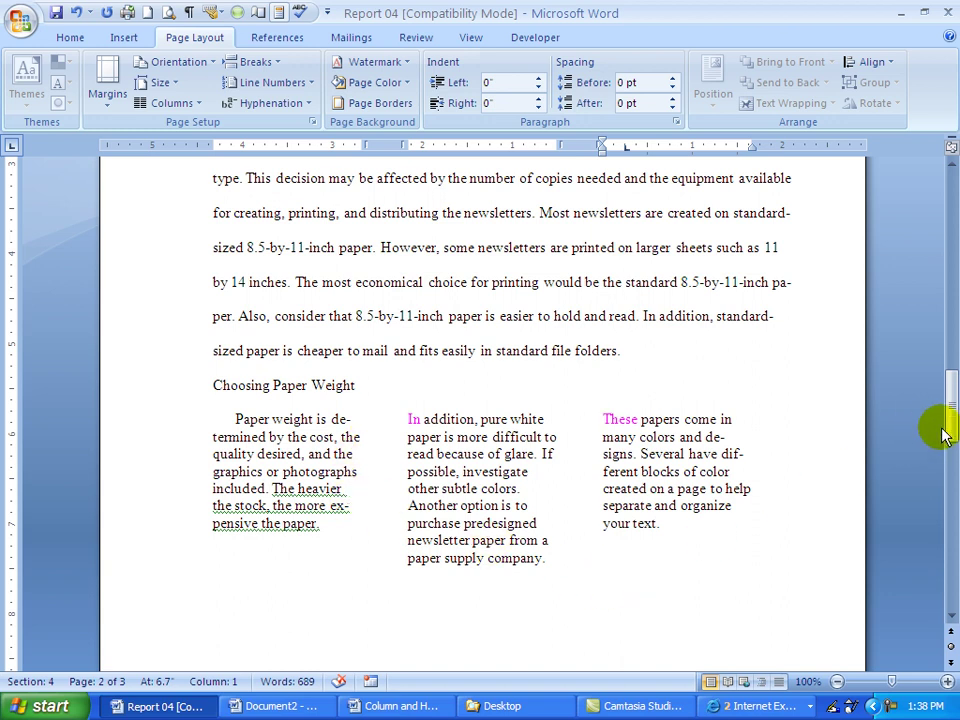
Format the bulleted list under "Creating Margins for Newsletters" in two columns.
drag(951, 407, 938, 528)
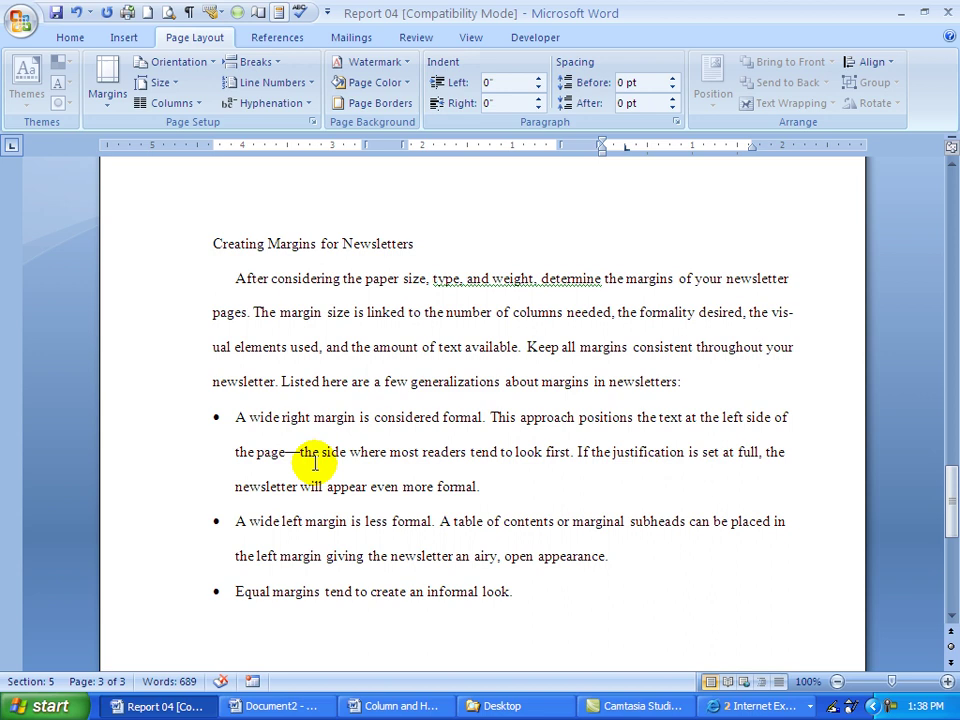
drag(216, 416, 216, 538)
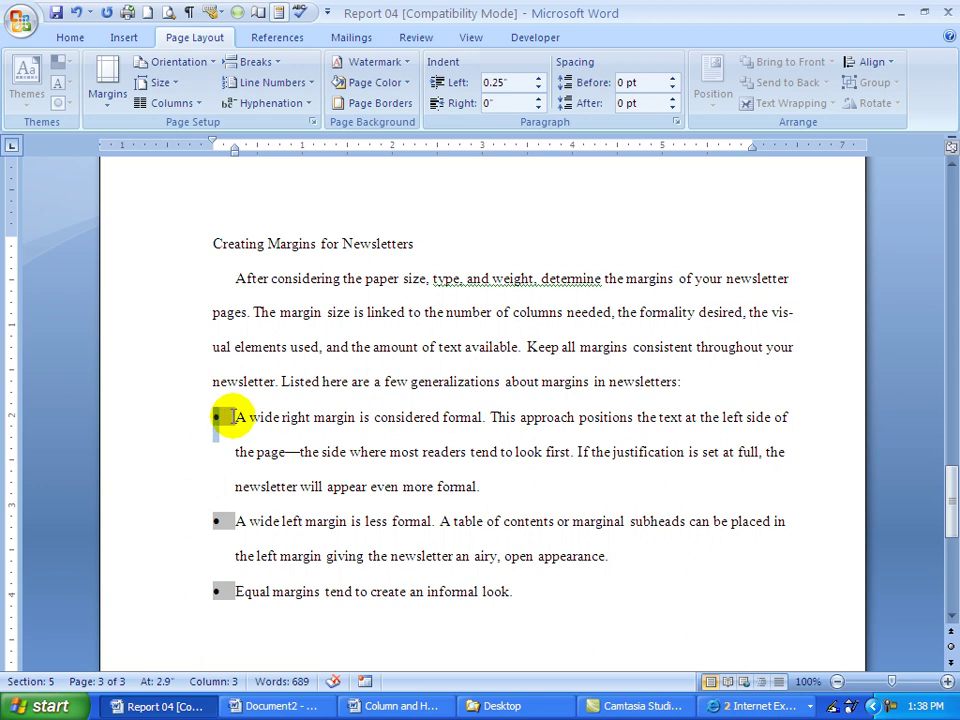
drag(235, 420, 529, 596)
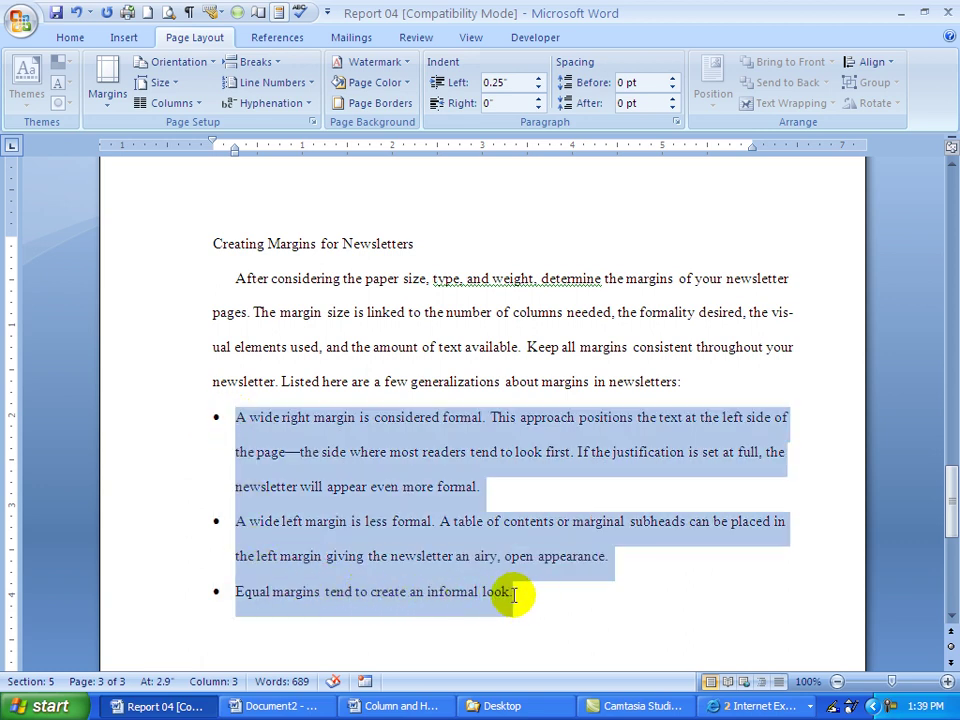
click(163, 104)
click(186, 174)
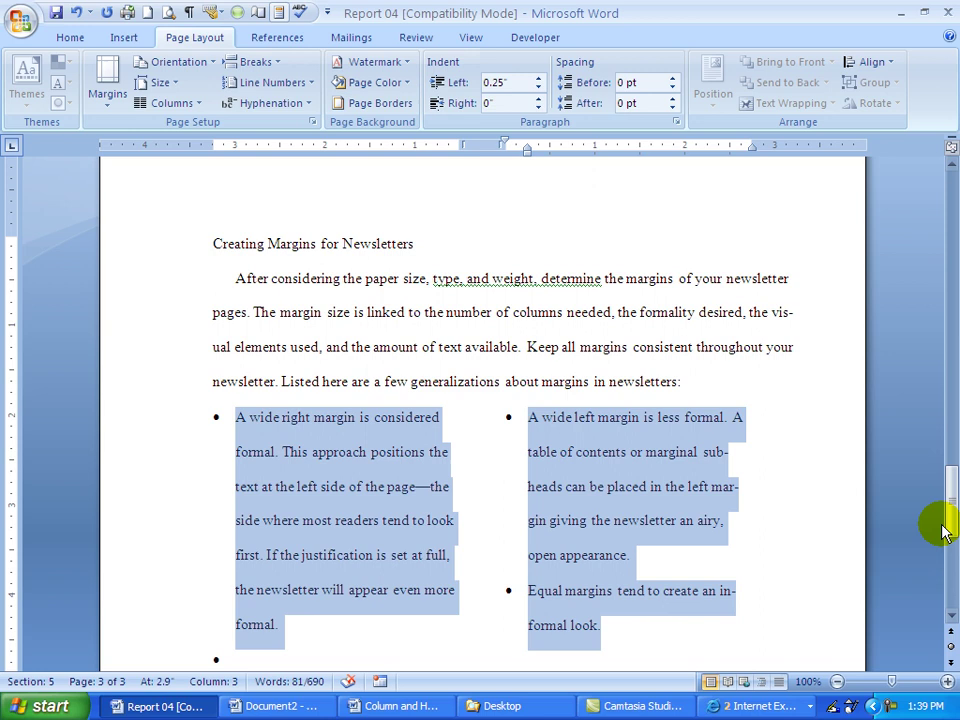
Remove the bullet from the empty line below the two-column bulleted list.
mouse_move(951, 521)
mouse_down()
mouse_move(945, 551)
mouse_move(945, 526)
mouse_up()
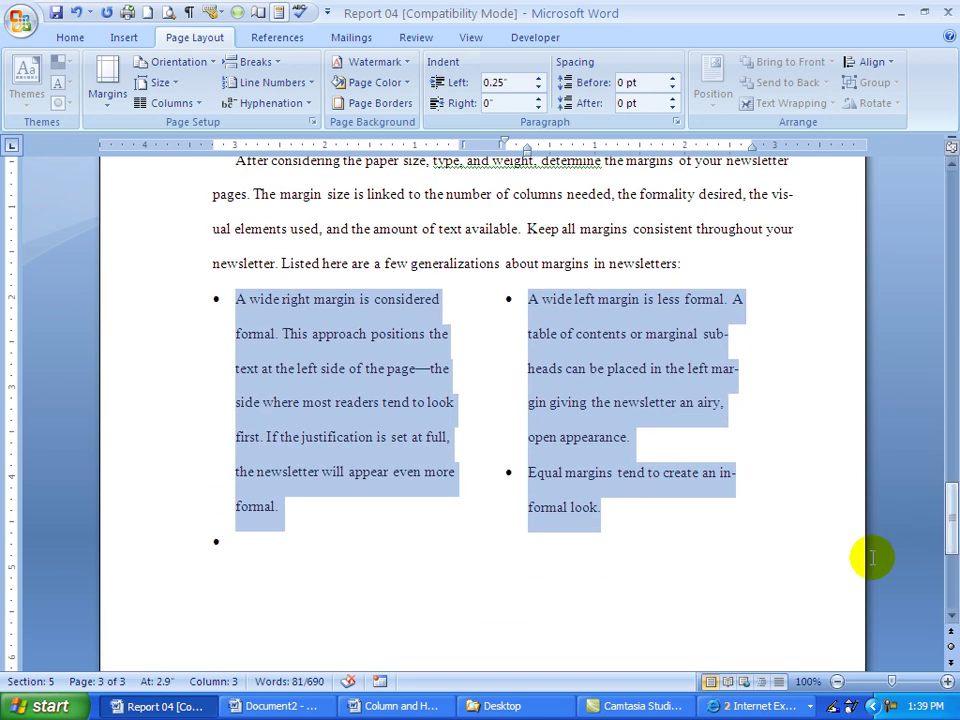
click(219, 542)
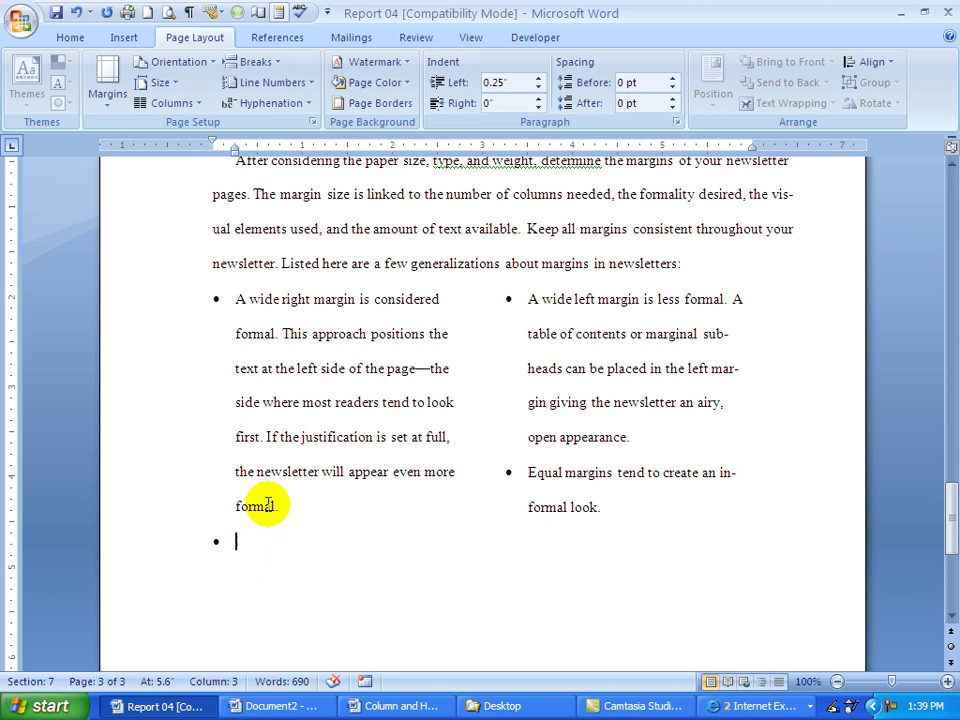
click(64, 37)
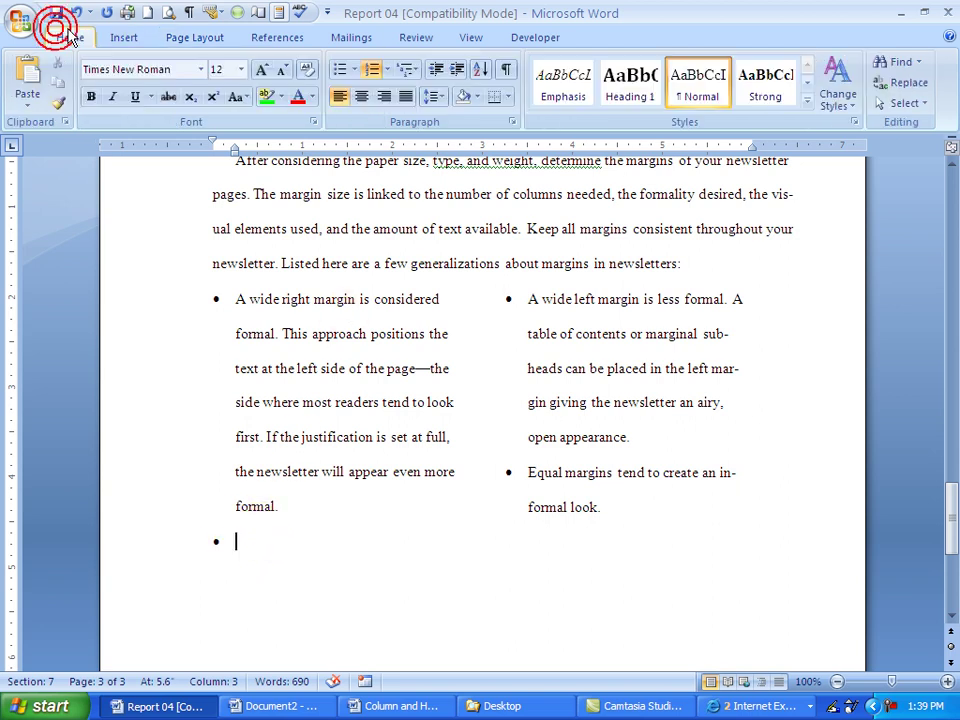
click(352, 71)
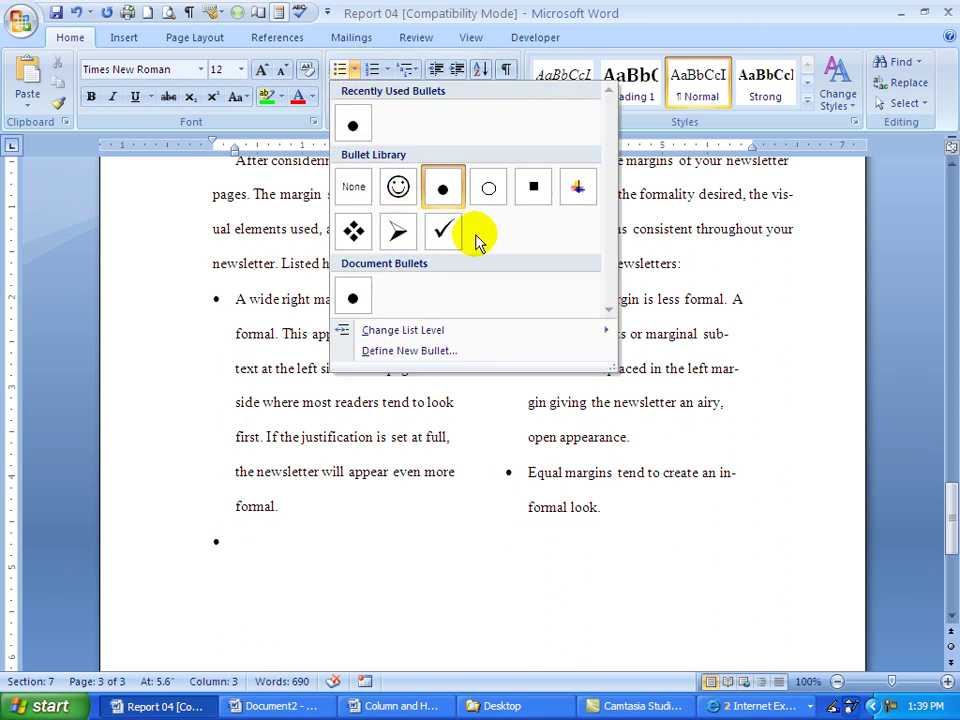
click(355, 188)
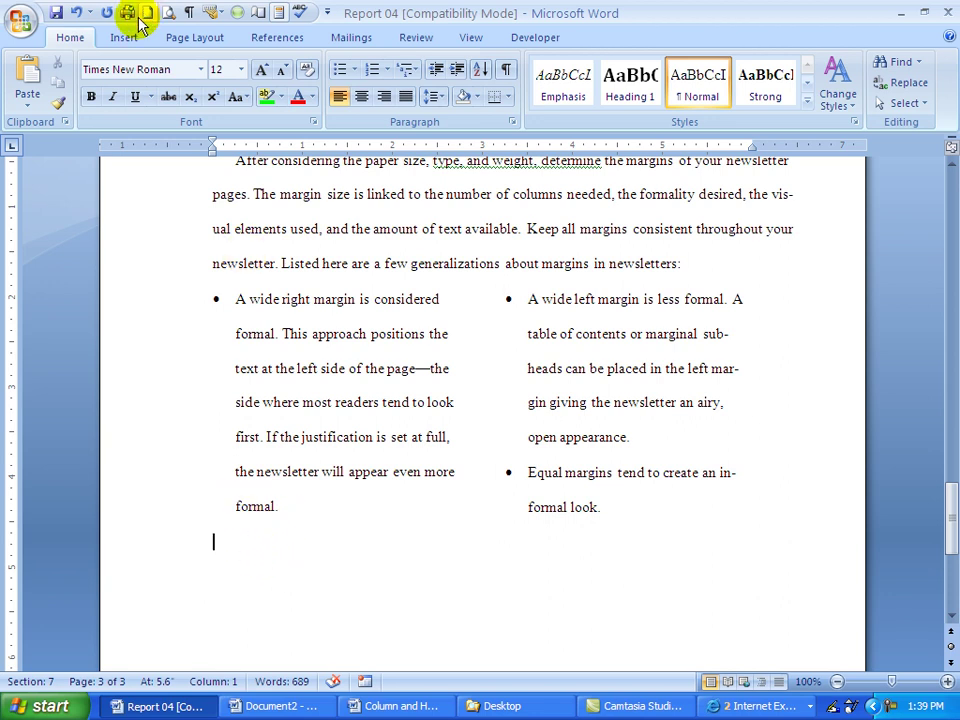
Set the blank line below the bulleted list to a one-column layout.
click(172, 38)
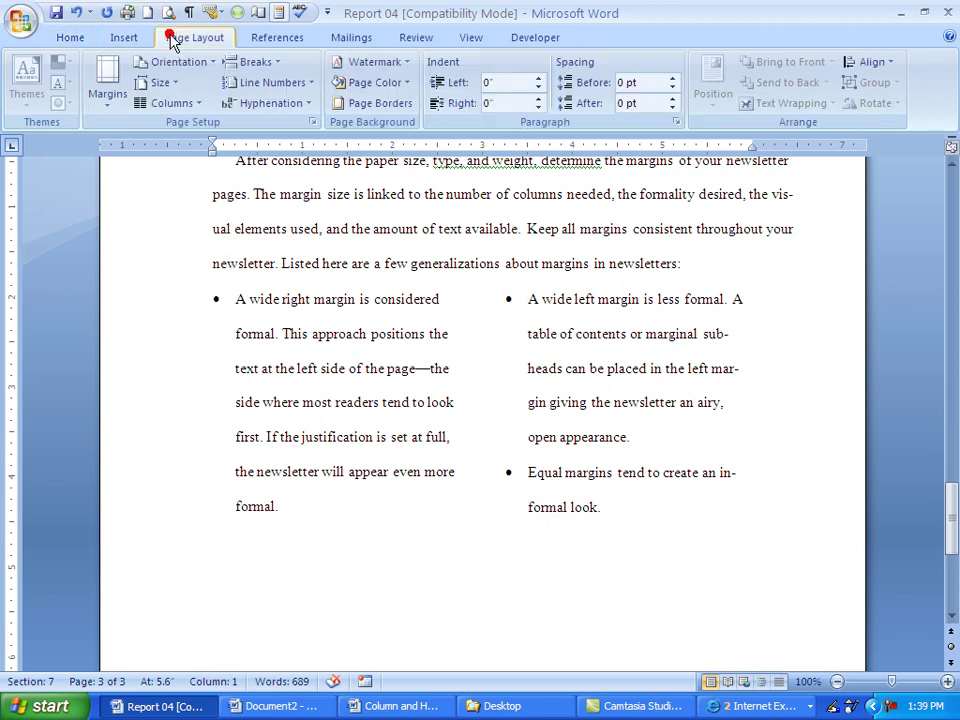
click(152, 103)
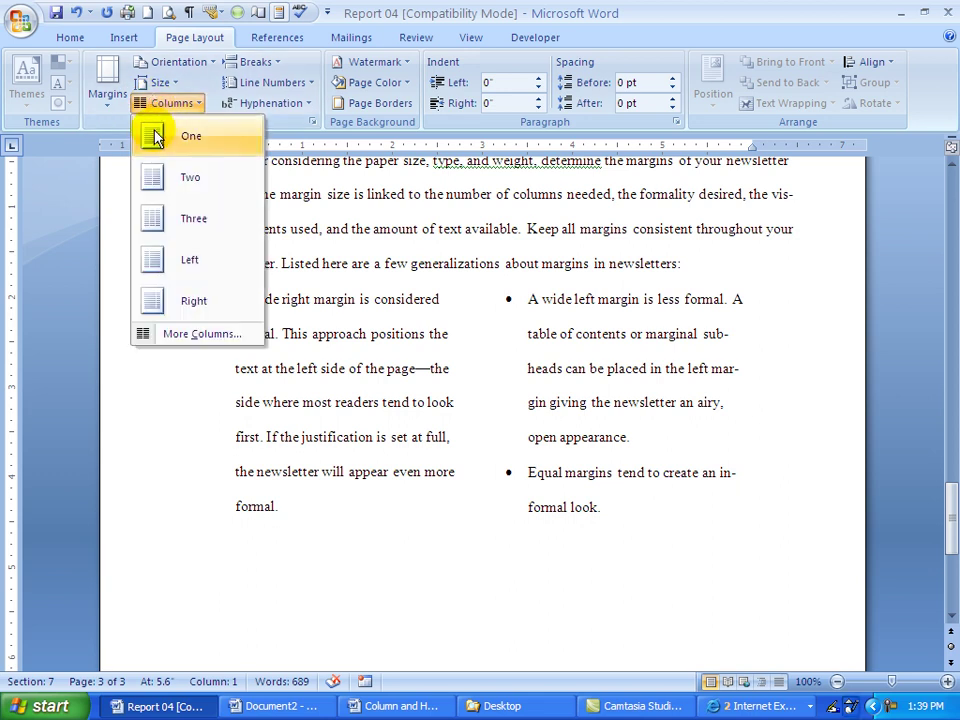
click(153, 136)
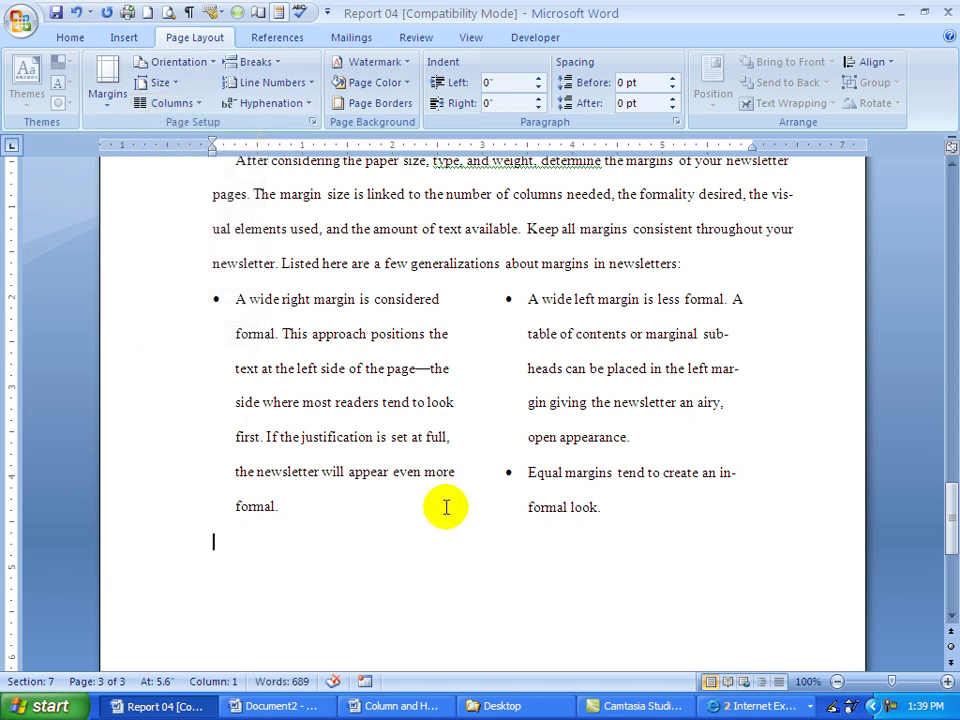